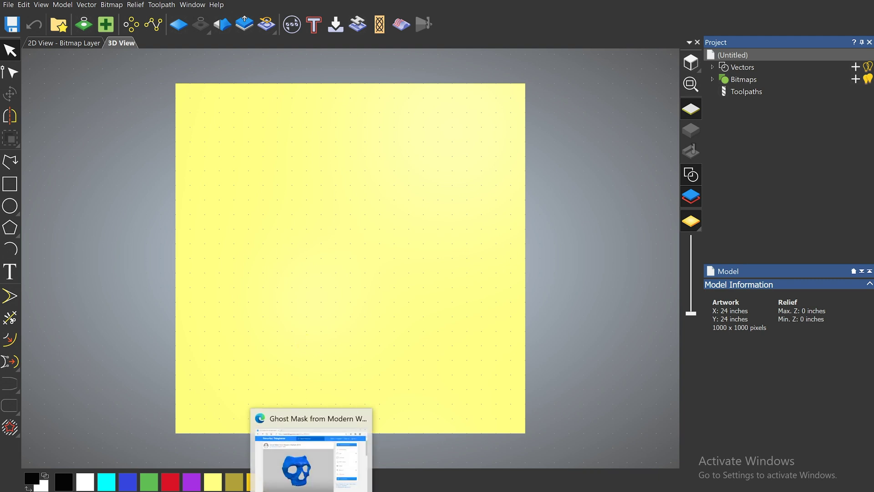
Bring the Thingiverse Ghost Mask (Modern Warfare 2019) browser page to the front
{"action": "left_click", "coordinate": [309, 456]}
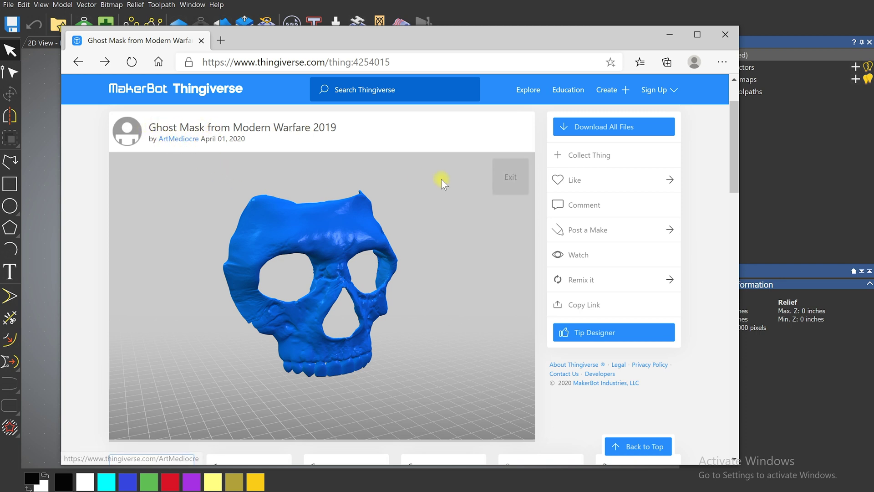
Return to the Carveco Maker project with the empty 24 by 24 inch model
{"action": "left_click", "coordinate": [802, 150]}
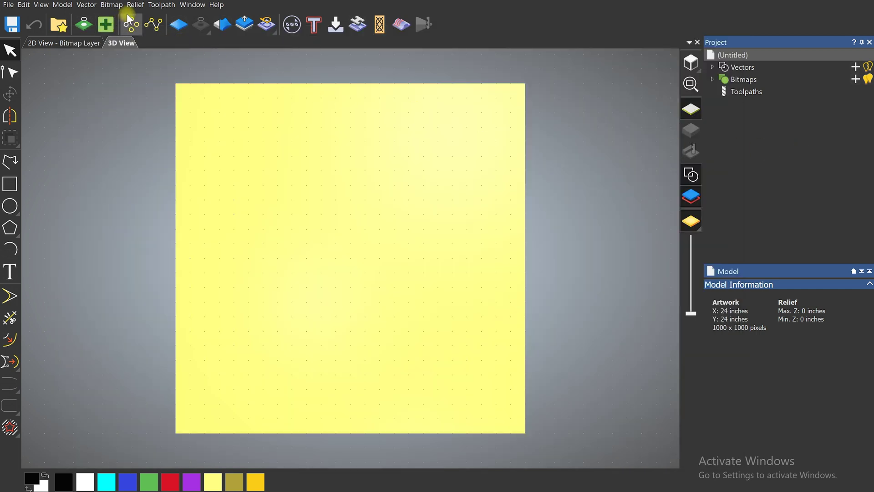
Import the Modern Warfare ghost mask file through Relief > Import 3D Model
{"action": "left_click", "coordinate": [140, 5]}
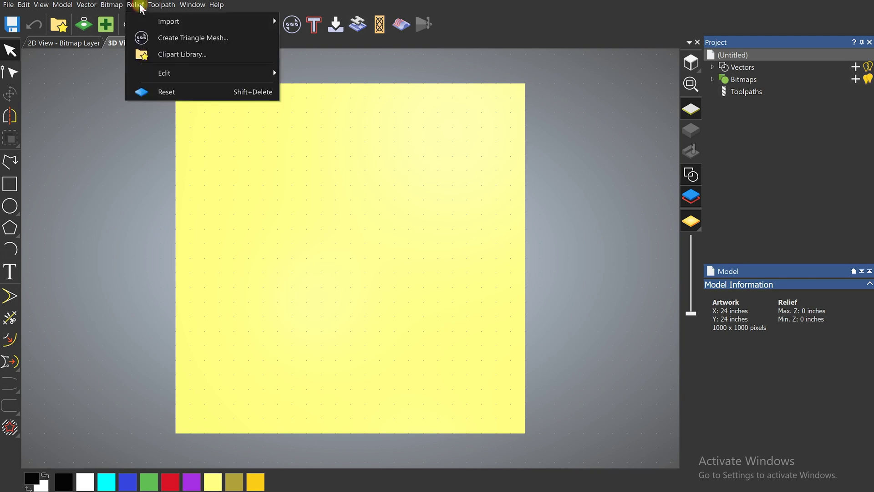
{"action": "mouse_move", "coordinate": [191, 28]}
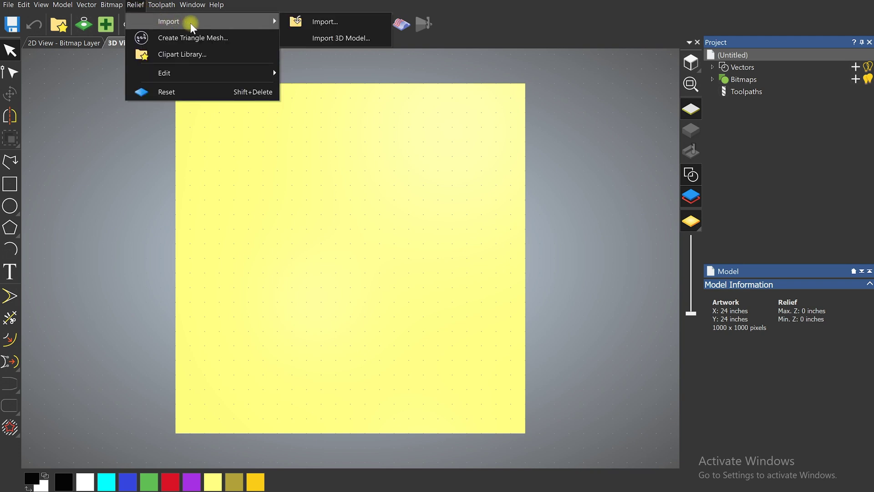
{"action": "left_click", "coordinate": [326, 37]}
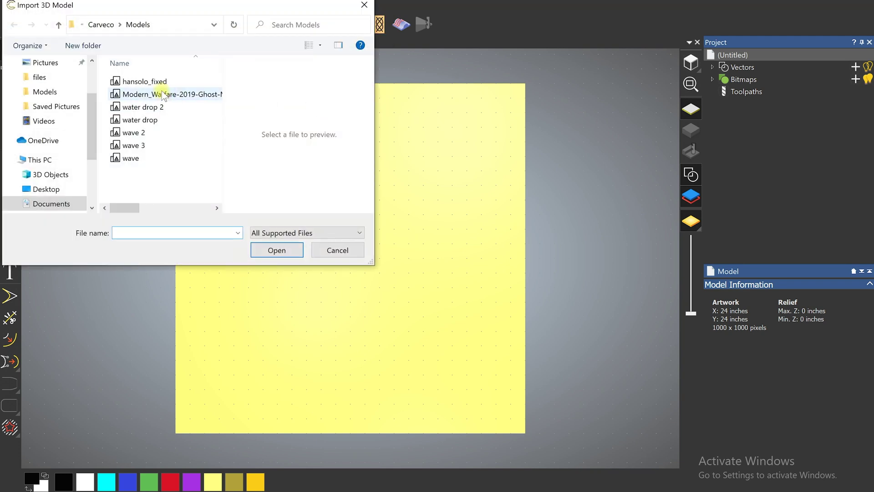
{"action": "double_click", "coordinate": [195, 94]}
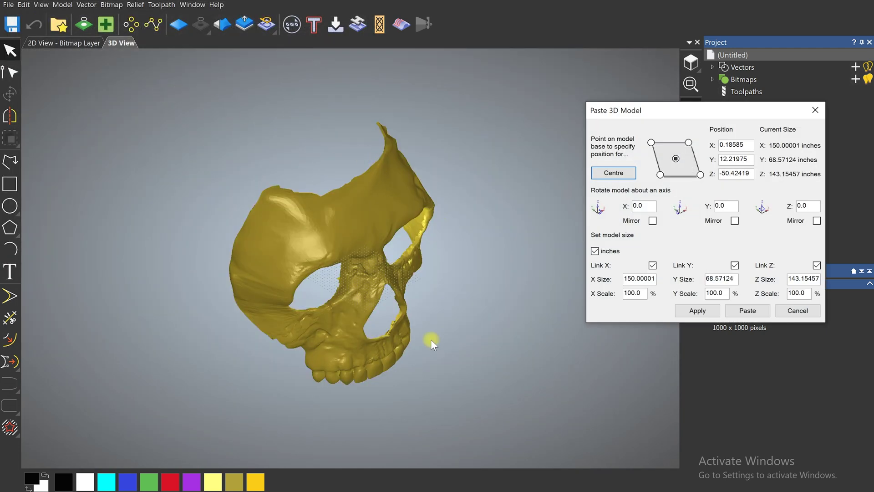
Resize the skull to 20 inches in X (about 20 × 9.14 × 19.08) and centre it at X 12, Y 12
{"action": "left_click_drag", "start_coordinate": [376, 336], "coordinate": [221, 179]}
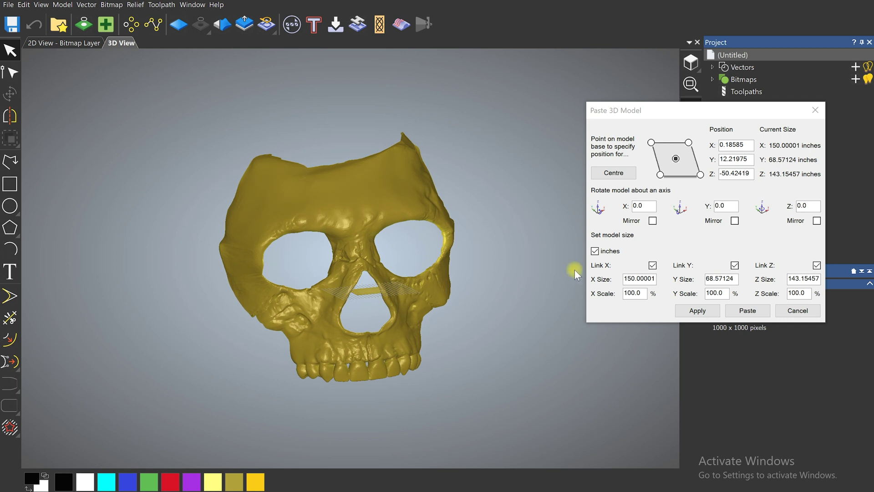
{"action": "left_click", "coordinate": [636, 276]}
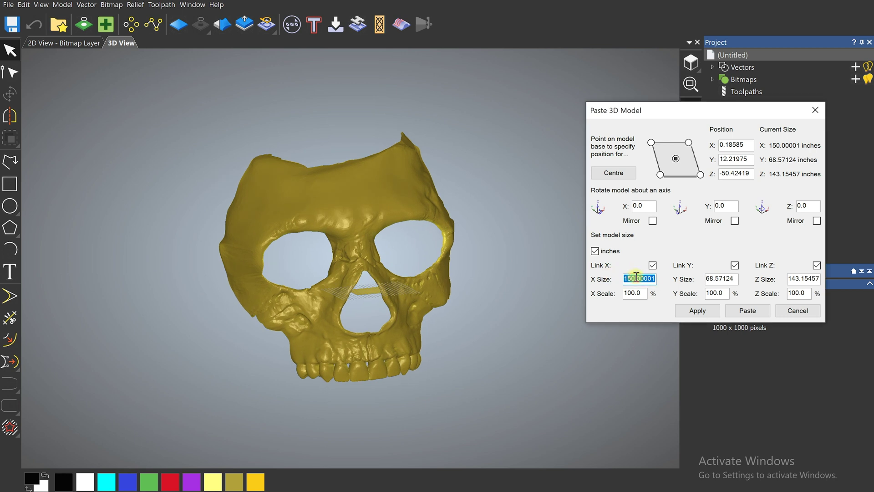
{"action": "type", "text": "24"}
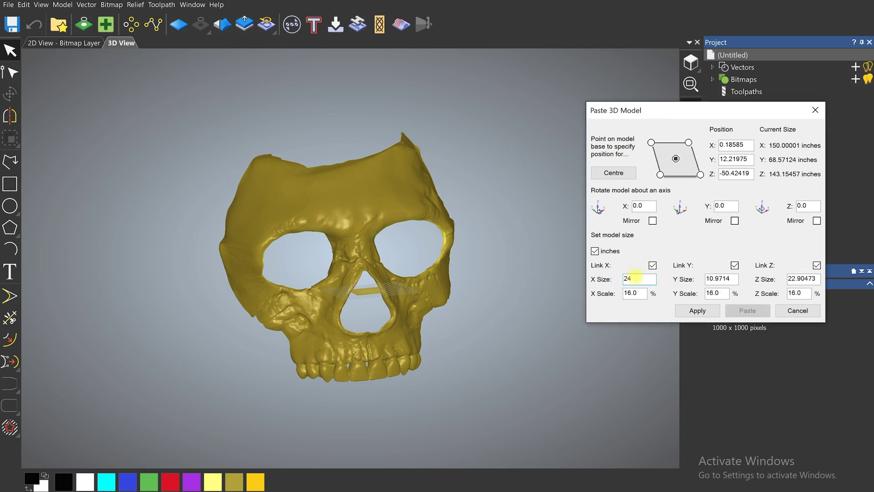
{"action": "key", "text": "BackSpace"}
{"action": "type", "text": "0"}
{"action": "left_click", "coordinate": [699, 309]}
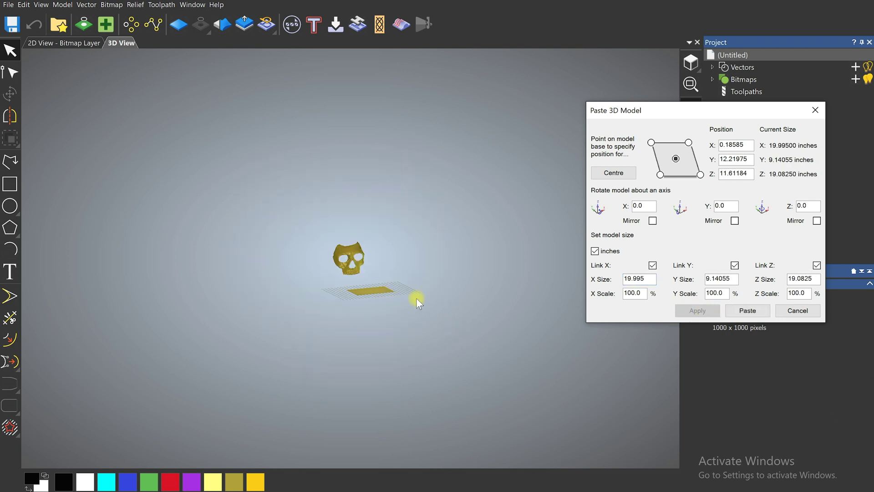
{"action": "left_click", "coordinate": [615, 173]}
{"action": "scroll", "coordinate": [364, 282], "scroll_direction": "up", "scroll_amount": 5}
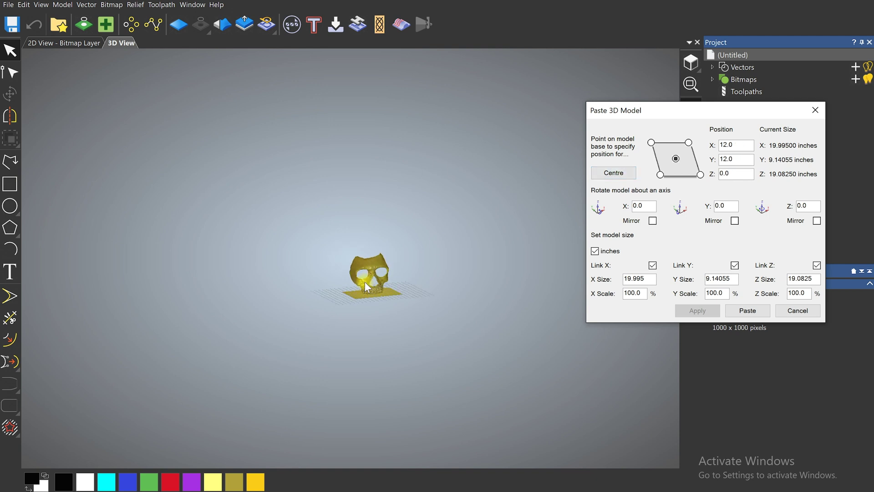
{"action": "scroll", "coordinate": [410, 333], "scroll_direction": "up", "scroll_amount": 2}
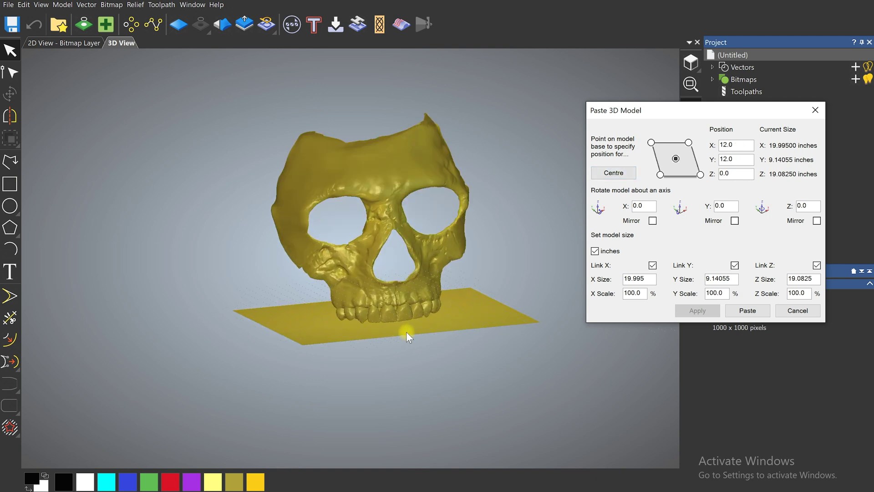
{"action": "left_click_drag", "start_coordinate": [408, 324], "coordinate": [387, 357]}
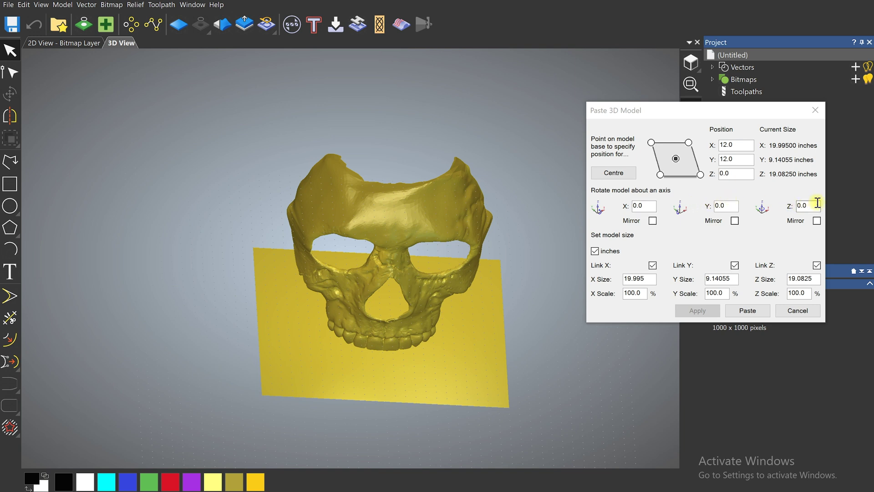
Rotate the skull 90° about X and re-centre it flat on the plate at Z 0
{"action": "mouse_move", "coordinate": [424, 283]}
{"action": "left_mouse_down"}
{"action": "mouse_move", "coordinate": [400, 375]}
{"action": "mouse_move", "coordinate": [390, 319]}
{"action": "mouse_move", "coordinate": [403, 288]}
{"action": "mouse_move", "coordinate": [428, 273]}
{"action": "left_mouse_up"}
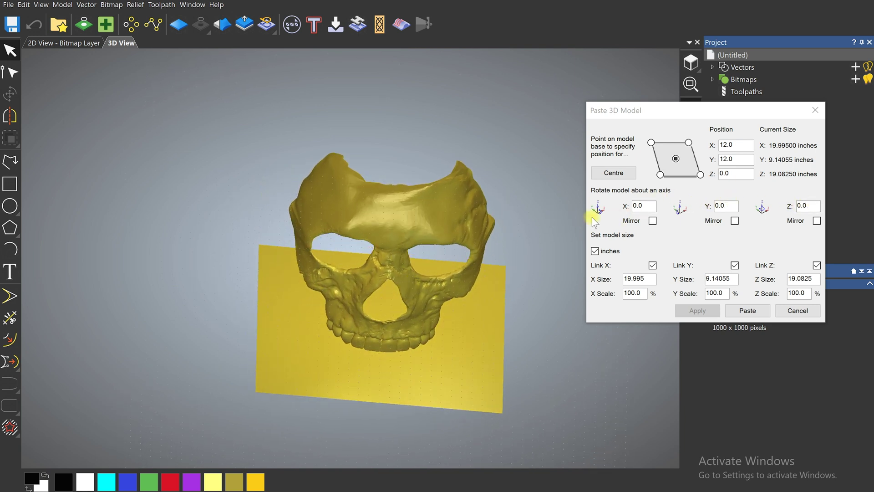
{"action": "double_click", "coordinate": [643, 205]}
{"action": "type", "text": "90"}
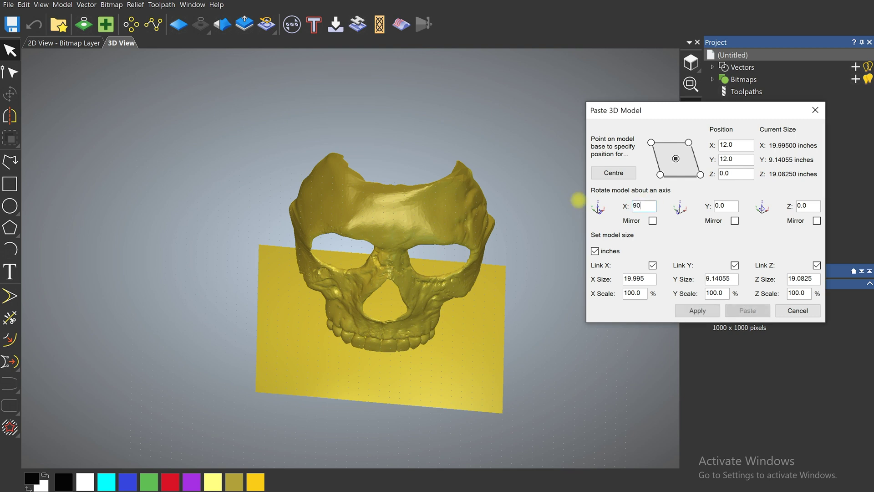
{"action": "left_click", "coordinate": [698, 311]}
{"action": "left_click_drag", "start_coordinate": [415, 314], "coordinate": [444, 253]}
{"action": "left_click", "coordinate": [615, 174]}
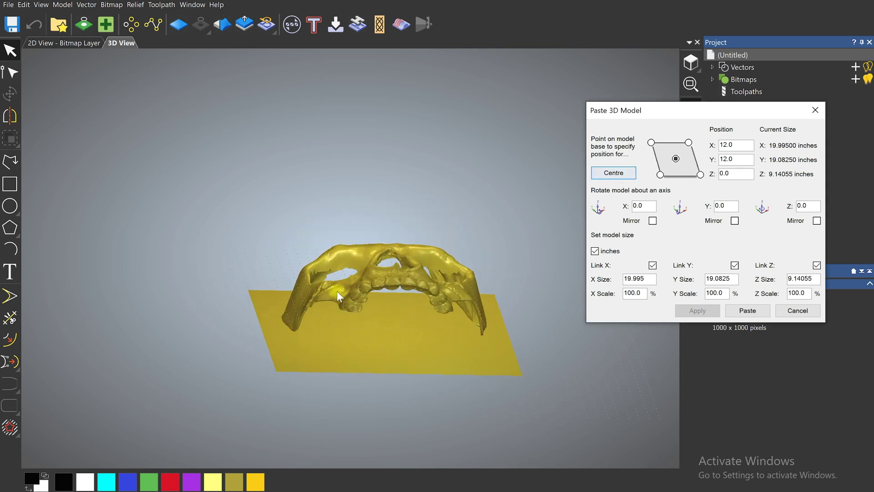
Tilt the skull by -15° about X and check the angle from around the model
{"action": "left_click_drag", "start_coordinate": [347, 307], "coordinate": [496, 267]}
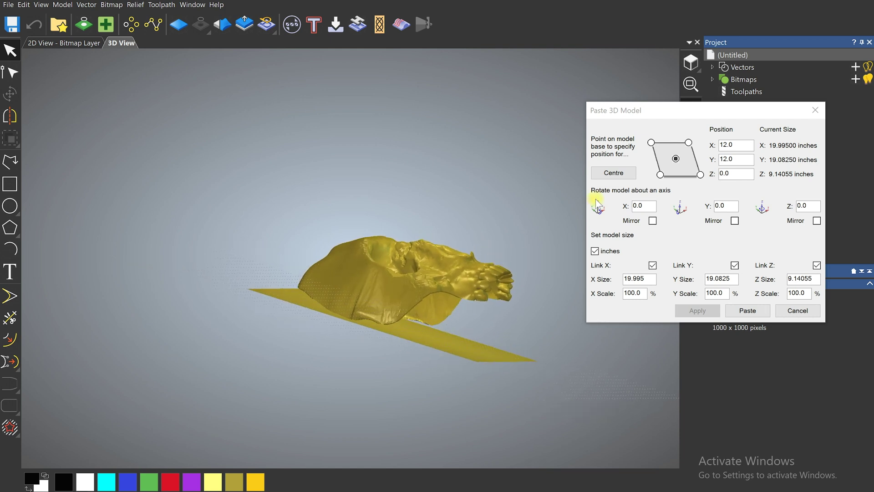
{"action": "left_click", "coordinate": [648, 205]}
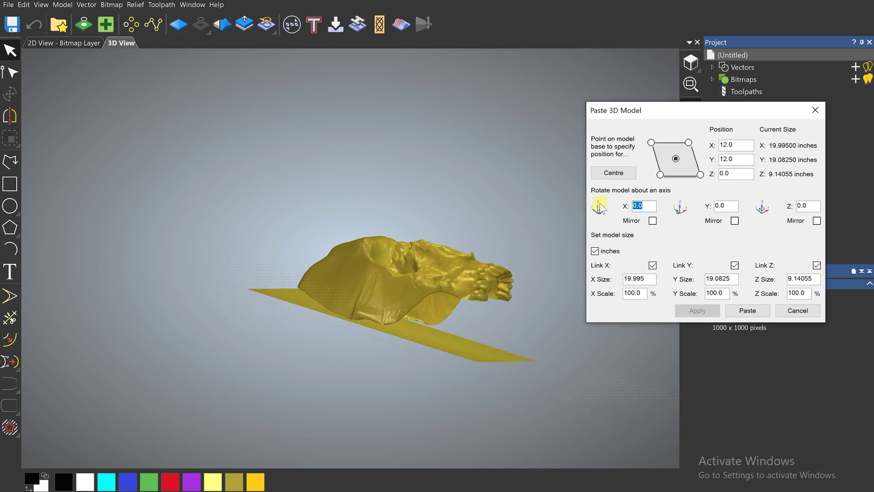
{"action": "type", "text": "-15"}
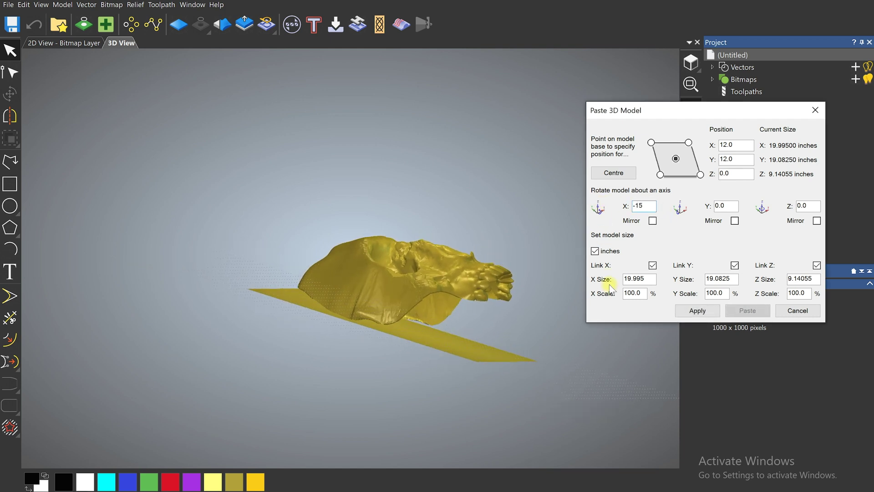
{"action": "left_click", "coordinate": [703, 307]}
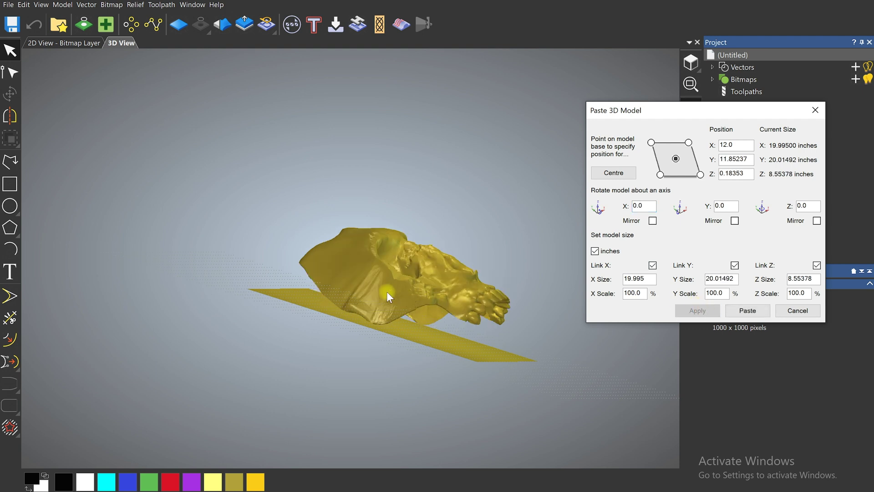
{"action": "left_click_drag", "start_coordinate": [386, 294], "coordinate": [265, 317]}
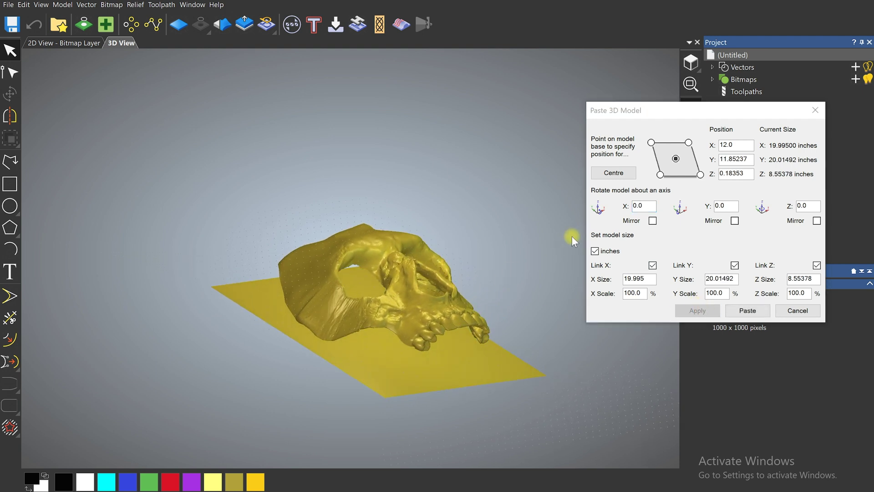
{"action": "left_click_drag", "start_coordinate": [382, 292], "coordinate": [420, 316]}
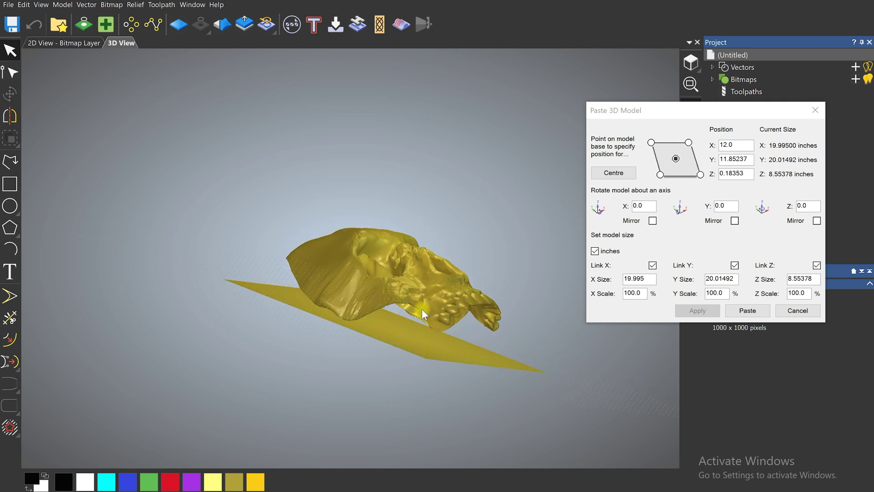
Lower the skull's Z position to -1, then to -3, checking its depth below the base plane
{"action": "left_click_drag", "start_coordinate": [750, 173], "coordinate": [660, 172]}
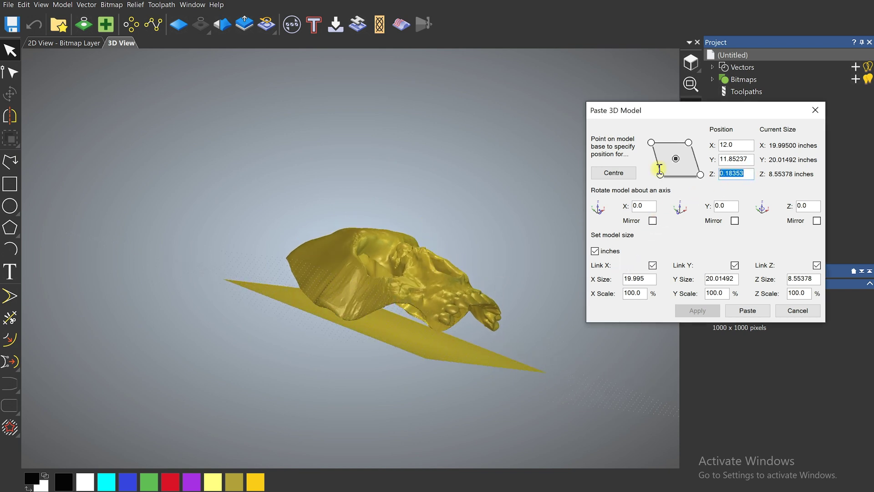
{"action": "type", "text": "-1"}
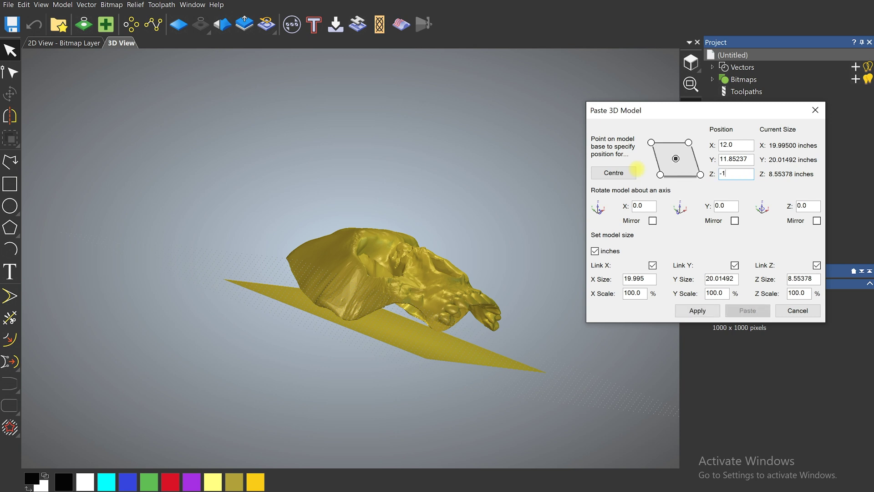
{"action": "left_click", "coordinate": [697, 310]}
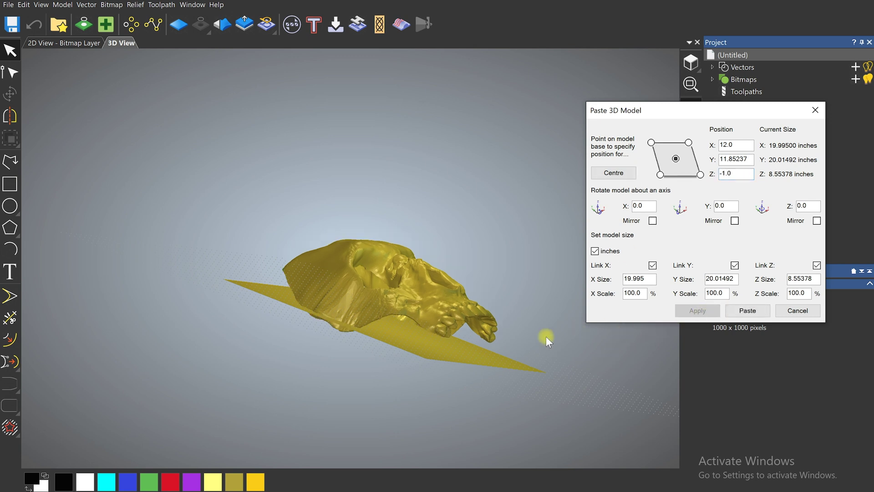
{"action": "left_click_drag", "start_coordinate": [376, 324], "coordinate": [427, 255]}
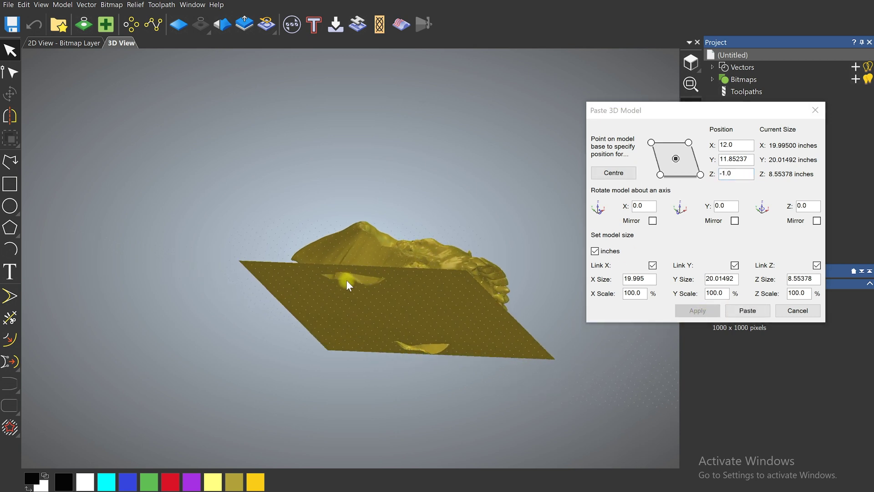
{"action": "left_click_drag", "start_coordinate": [346, 280], "coordinate": [449, 309]}
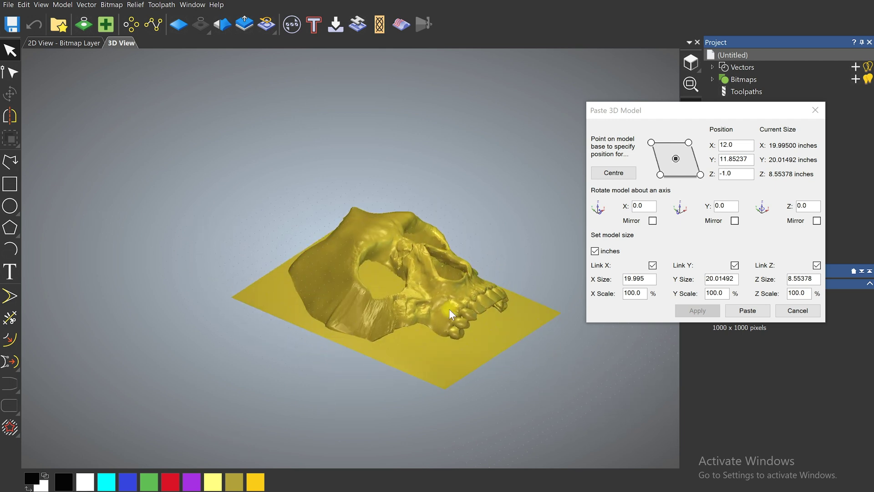
{"action": "left_click_drag", "start_coordinate": [734, 175], "coordinate": [724, 175]}
{"action": "type", "text": "-3"}
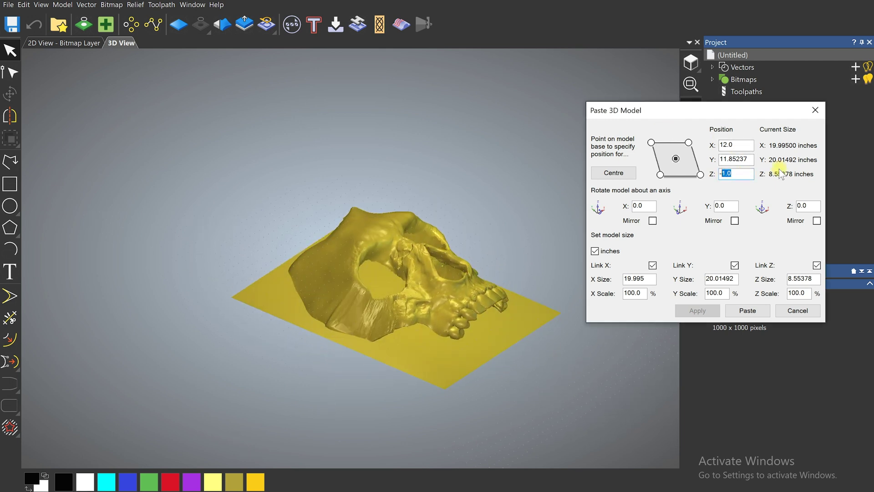
{"action": "left_click", "coordinate": [698, 312]}
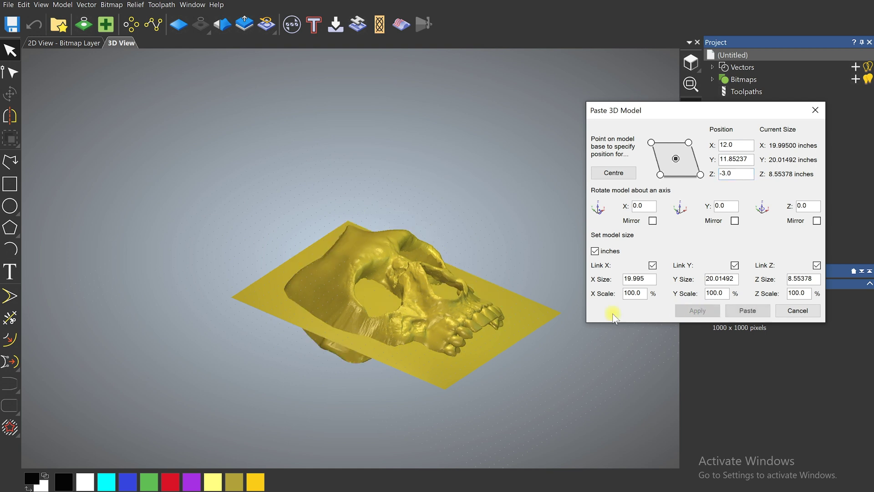
{"action": "left_click_drag", "start_coordinate": [458, 322], "coordinate": [400, 234]}
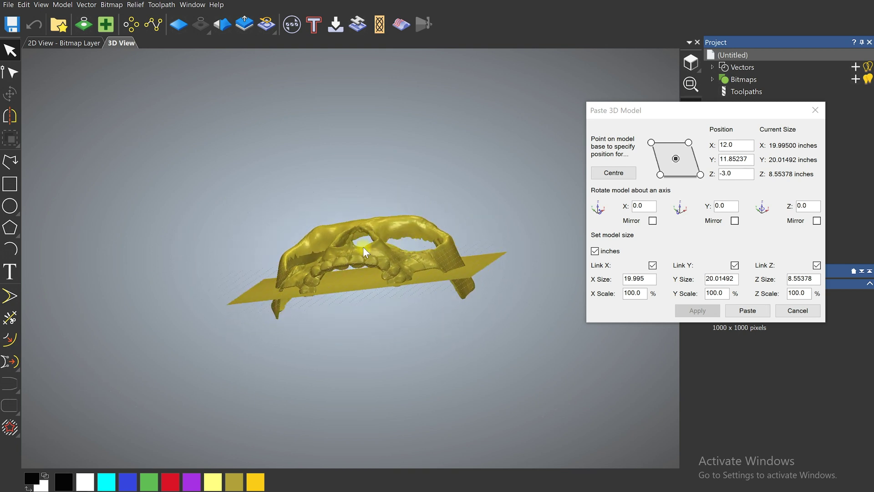
Paste the skull into the relief, inspect it from several angles, then cancel the Paste 3D Model settings
{"action": "mouse_move", "coordinate": [344, 267]}
{"action": "left_mouse_down"}
{"action": "mouse_move", "coordinate": [361, 226]}
{"action": "mouse_move", "coordinate": [368, 265]}
{"action": "mouse_move", "coordinate": [355, 346]}
{"action": "mouse_move", "coordinate": [370, 291]}
{"action": "mouse_move", "coordinate": [356, 270]}
{"action": "mouse_move", "coordinate": [335, 307]}
{"action": "mouse_move", "coordinate": [352, 277]}
{"action": "left_mouse_up"}
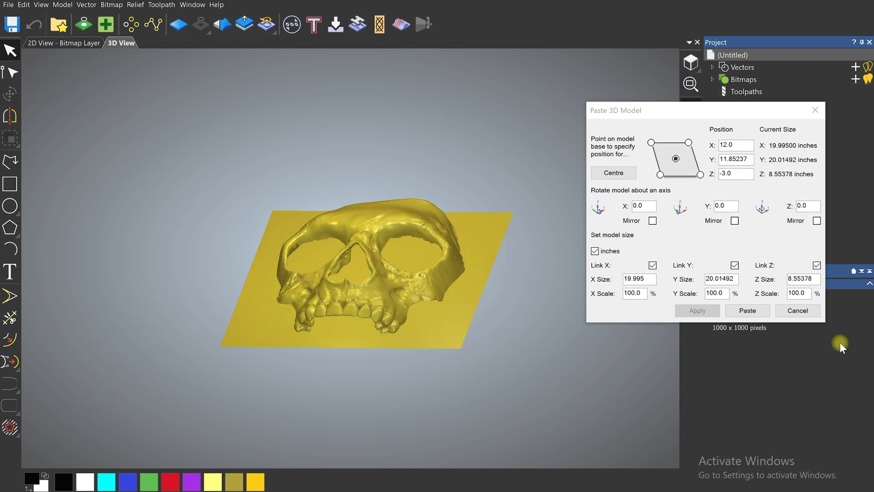
{"action": "left_click", "coordinate": [748, 311]}
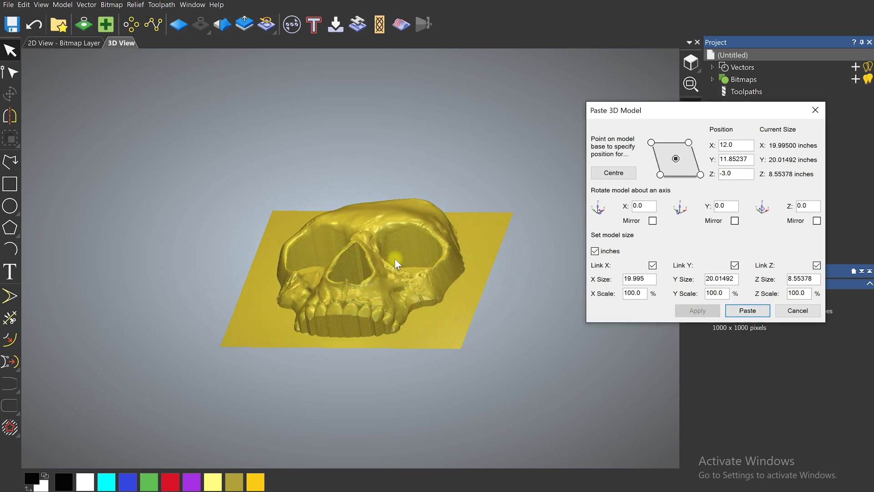
{"action": "mouse_move", "coordinate": [394, 258]}
{"action": "left_mouse_down"}
{"action": "mouse_move", "coordinate": [403, 235]}
{"action": "mouse_move", "coordinate": [392, 256]}
{"action": "left_mouse_up"}
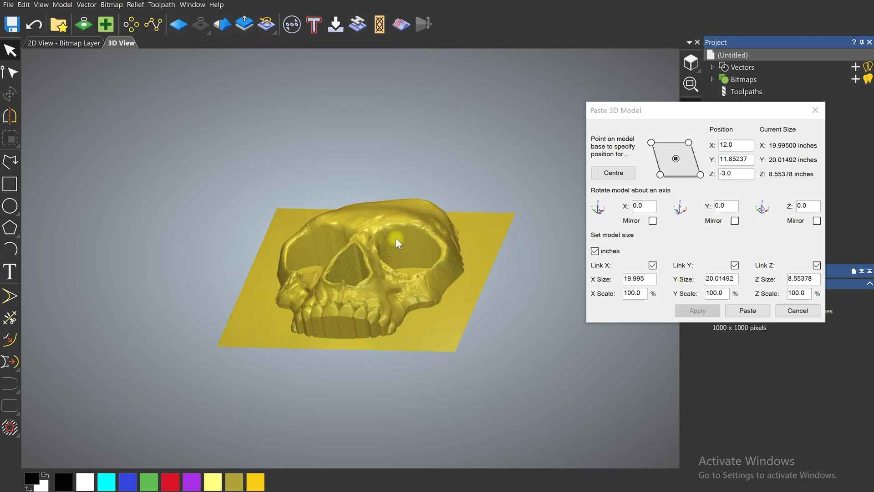
{"action": "left_click_drag", "start_coordinate": [398, 231], "coordinate": [400, 250]}
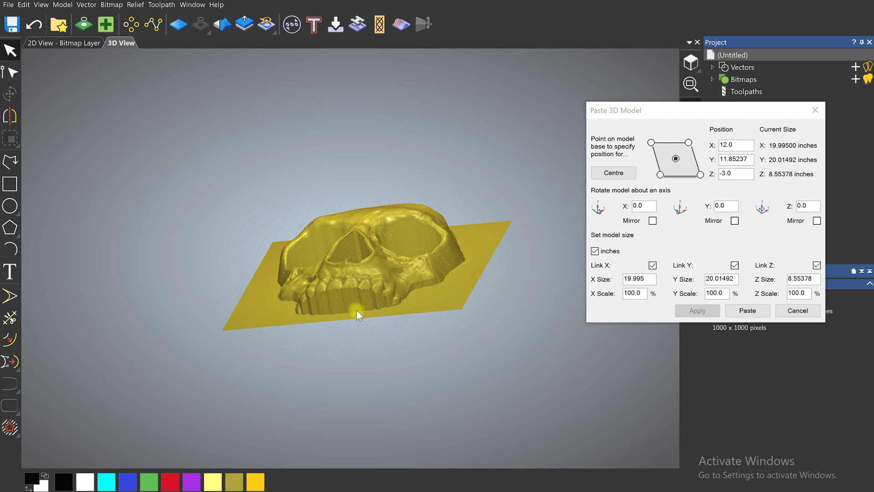
{"action": "left_click_drag", "start_coordinate": [367, 291], "coordinate": [384, 326]}
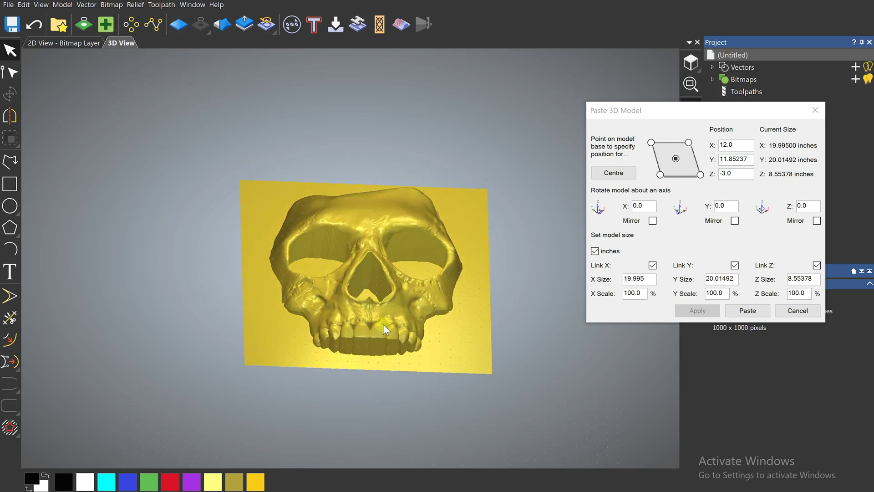
{"action": "left_click", "coordinate": [797, 310]}
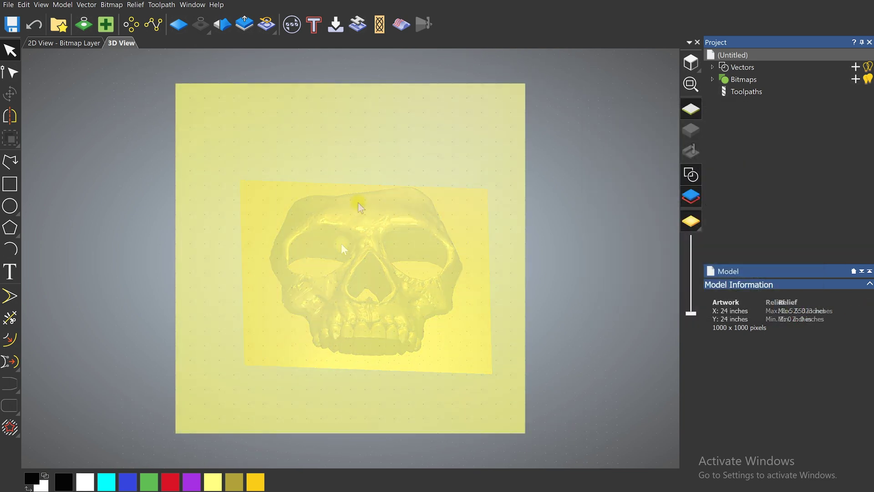
{"action": "left_click", "coordinate": [135, 5]}
Import the photo IMG_3802 as a relief via Relief > Import
{"action": "mouse_move", "coordinate": [181, 21]}
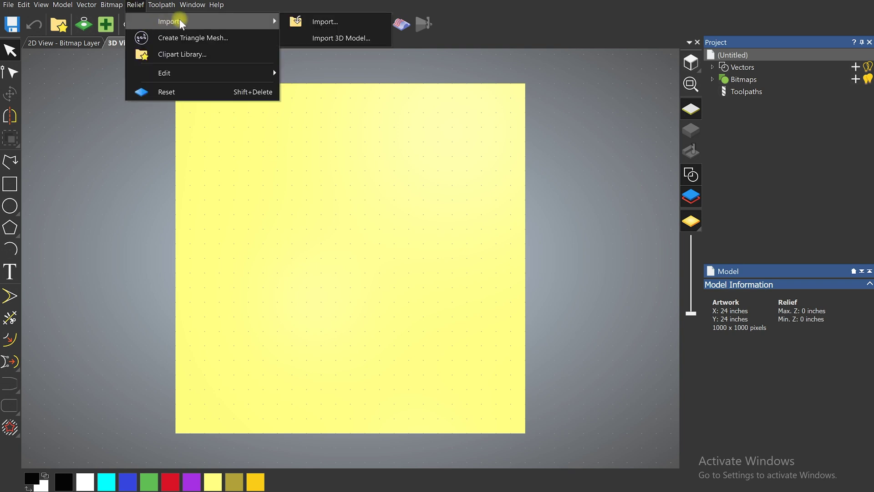
{"action": "left_click", "coordinate": [341, 22]}
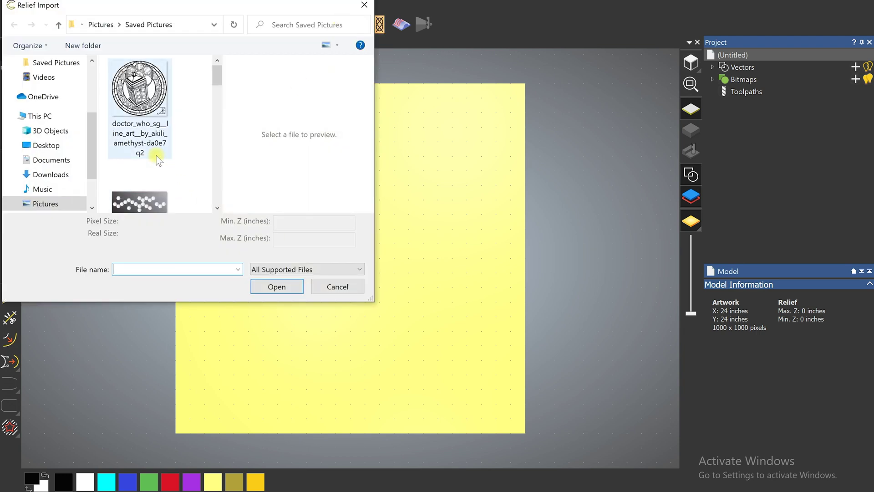
{"action": "scroll", "coordinate": [155, 153], "scroll_direction": "down", "scroll_amount": 5}
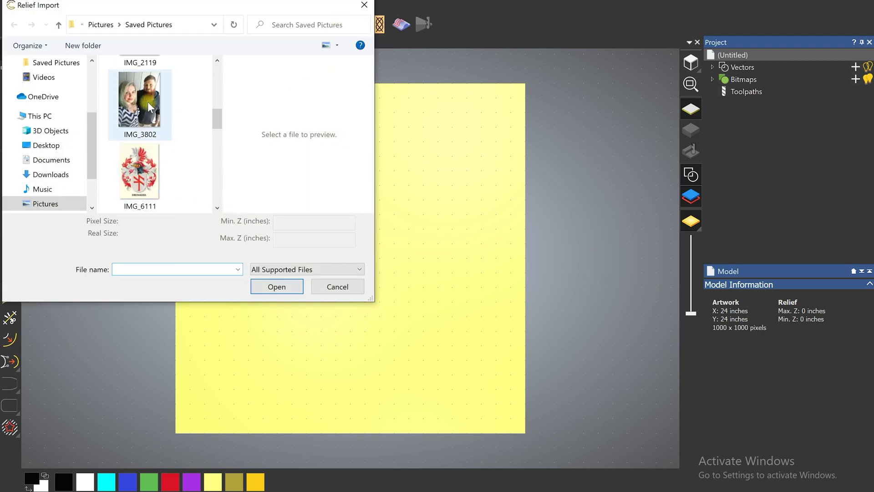
{"action": "double_click", "coordinate": [147, 102]}
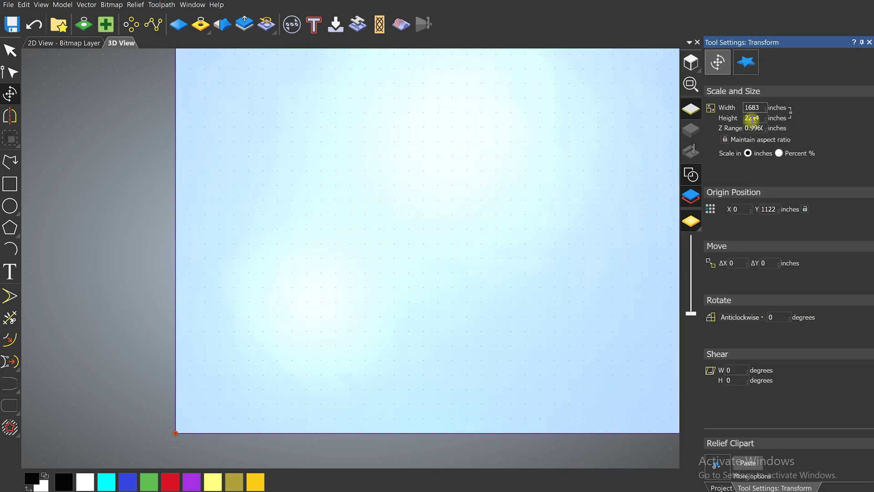
Set the photo relief's height to 24 inches, making it 18 by 24 inches
{"action": "left_click", "coordinate": [754, 118]}
{"action": "type", "text": "2"}
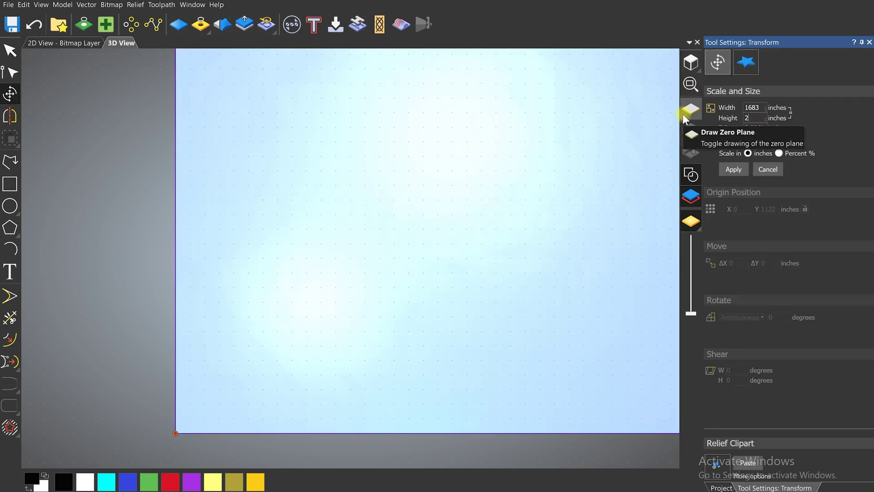
{"action": "type", "text": "4"}
{"action": "left_click", "coordinate": [741, 169]}
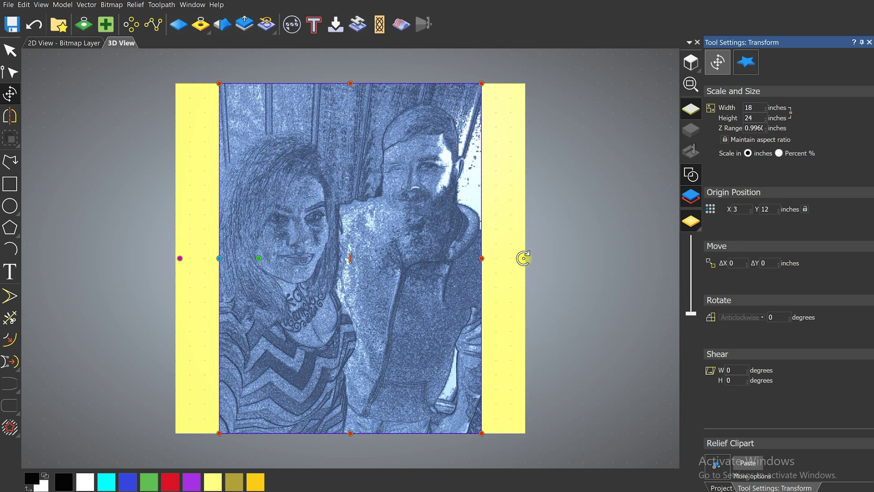
Paste the 18 by 24 inch photo relief into the model, embossing the portrait to 0.24784 inches max
{"action": "left_click_drag", "start_coordinate": [523, 259], "coordinate": [376, 248]}
{"action": "scroll", "coordinate": [376, 248], "scroll_direction": "up", "scroll_amount": 5}
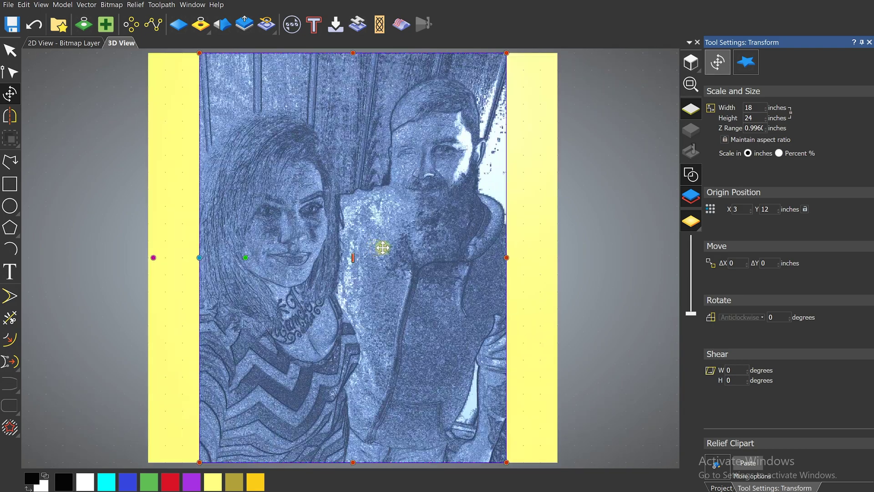
{"action": "left_click_drag", "start_coordinate": [345, 258], "coordinate": [226, 204]}
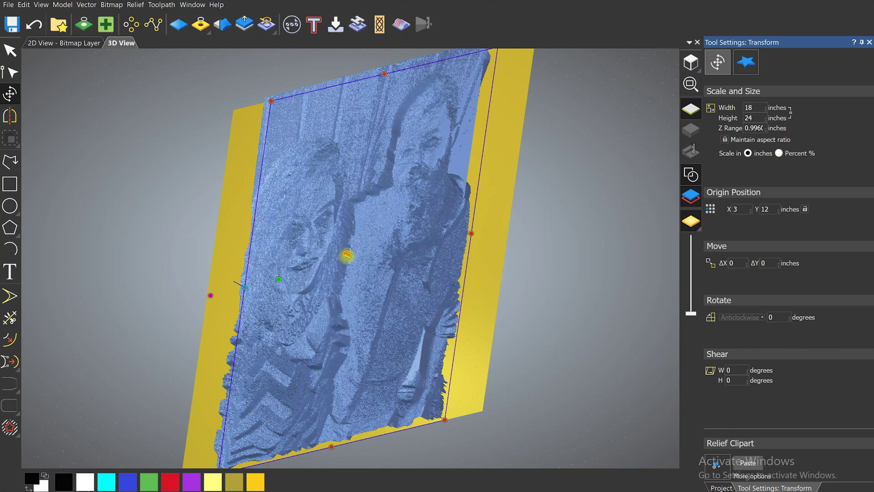
{"action": "left_click_drag", "start_coordinate": [347, 254], "coordinate": [358, 260]}
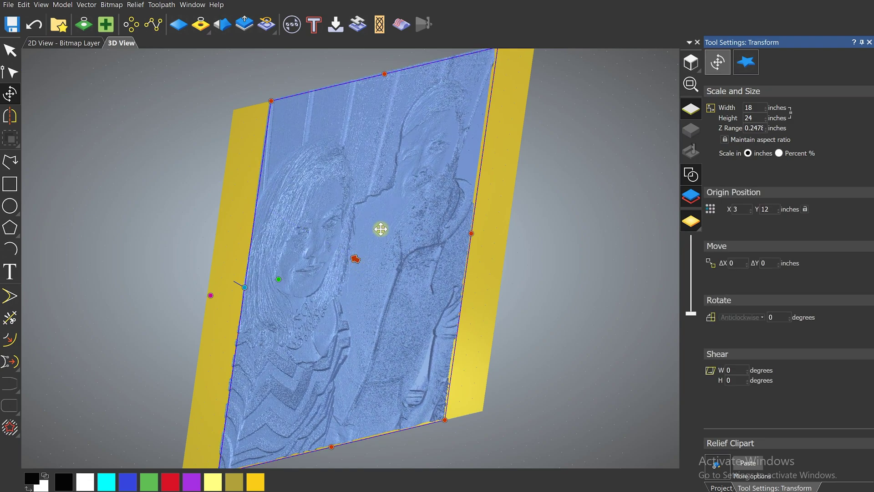
{"action": "left_click_drag", "start_coordinate": [381, 229], "coordinate": [372, 363]}
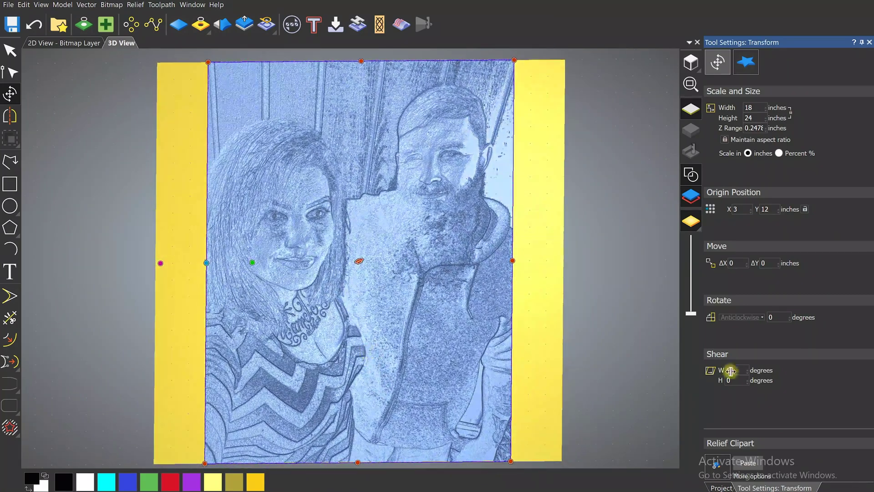
{"action": "left_click", "coordinate": [749, 463]}
Apply Smooth Relief to the whole photo layer with Smooth Strength at 7%
{"action": "left_click_drag", "start_coordinate": [395, 306], "coordinate": [370, 261]}
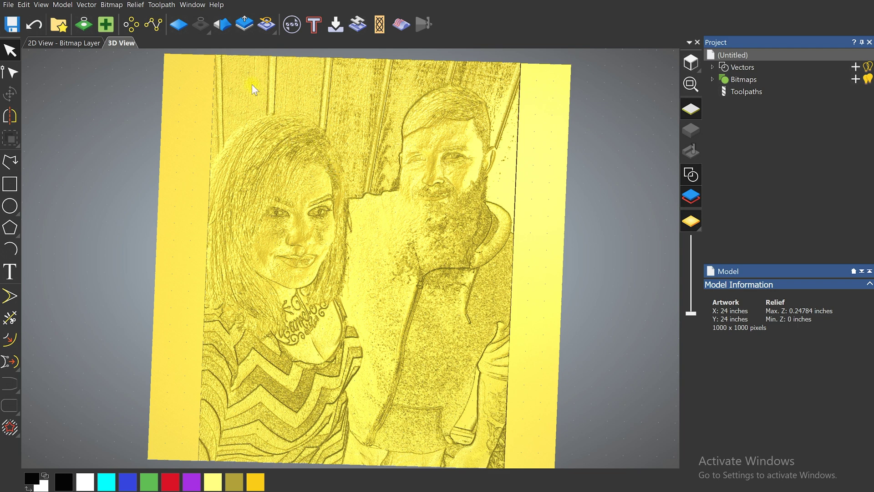
{"action": "left_click", "coordinate": [222, 26]}
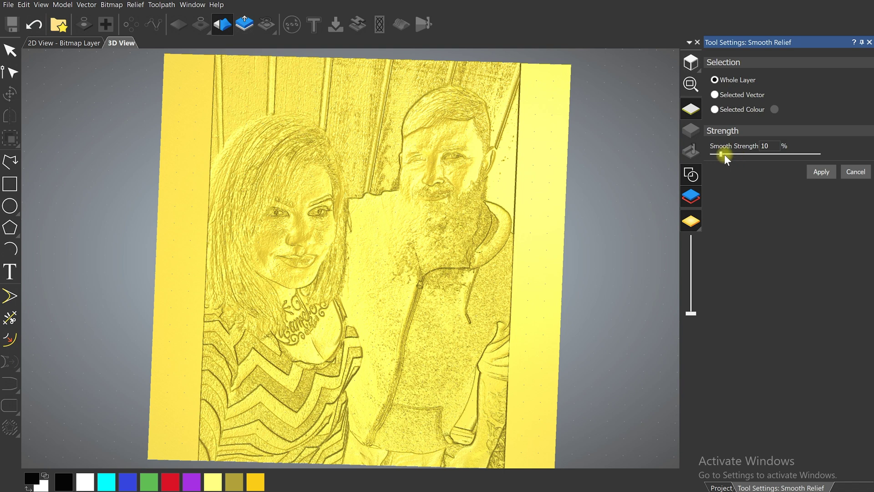
{"action": "mouse_move", "coordinate": [721, 154]}
{"action": "left_mouse_down"}
{"action": "mouse_move", "coordinate": [783, 157]}
{"action": "mouse_move", "coordinate": [718, 153]}
{"action": "left_mouse_up"}
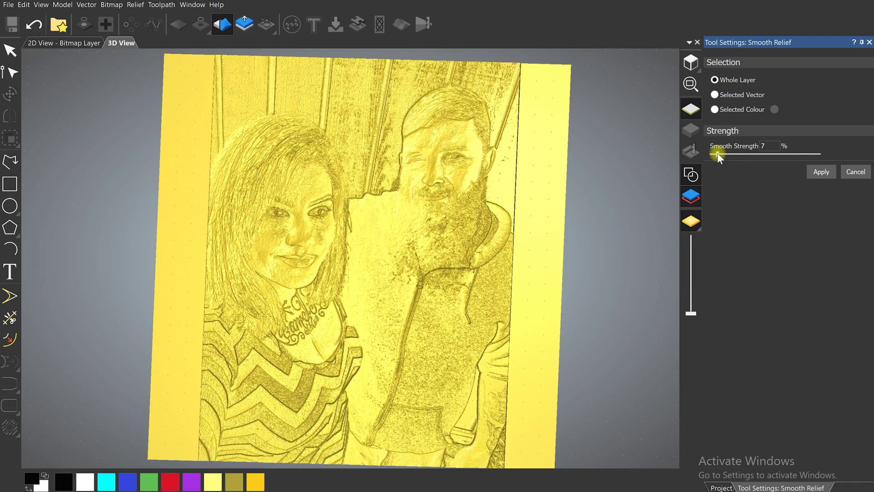
{"action": "left_click", "coordinate": [825, 173]}
Cancel Scale Relief and invert the photo relief's Z so it sinks to -0.24784 inches
{"action": "left_click", "coordinate": [244, 23]}
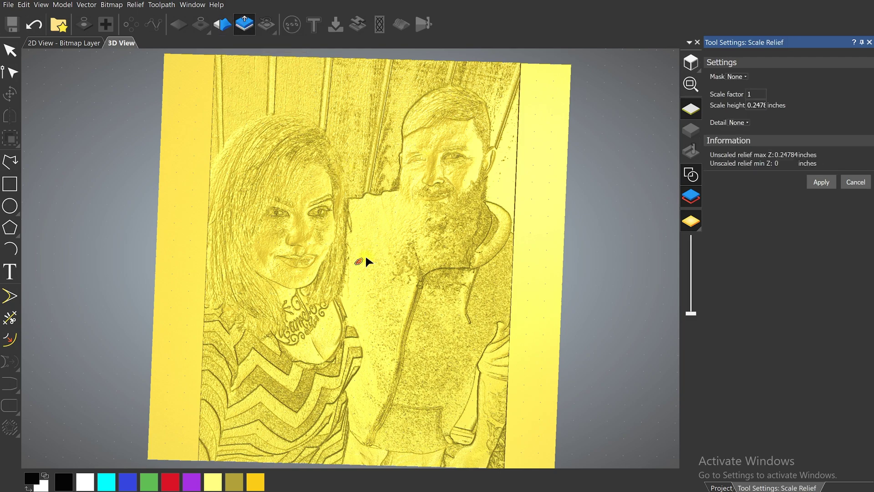
{"action": "left_click_drag", "start_coordinate": [377, 279], "coordinate": [357, 246]}
{"action": "left_click", "coordinate": [856, 182]}
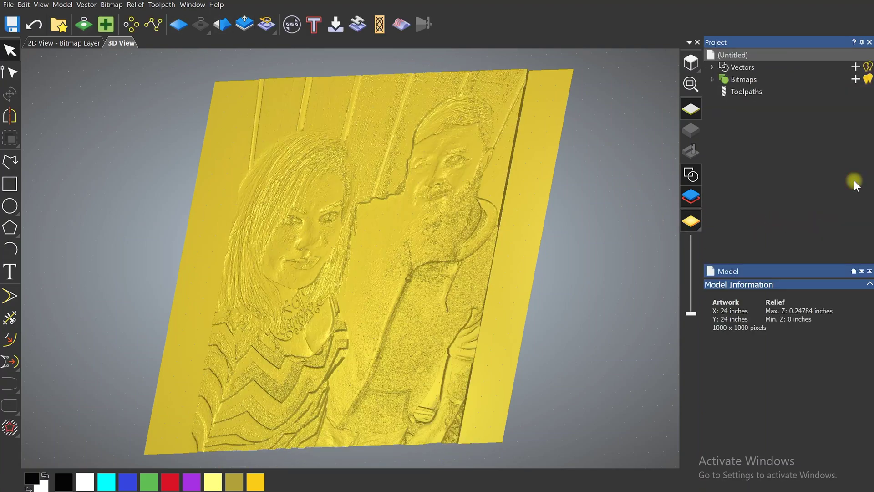
{"action": "left_click", "coordinate": [266, 25]}
{"action": "left_click_drag", "start_coordinate": [394, 220], "coordinate": [450, 250]}
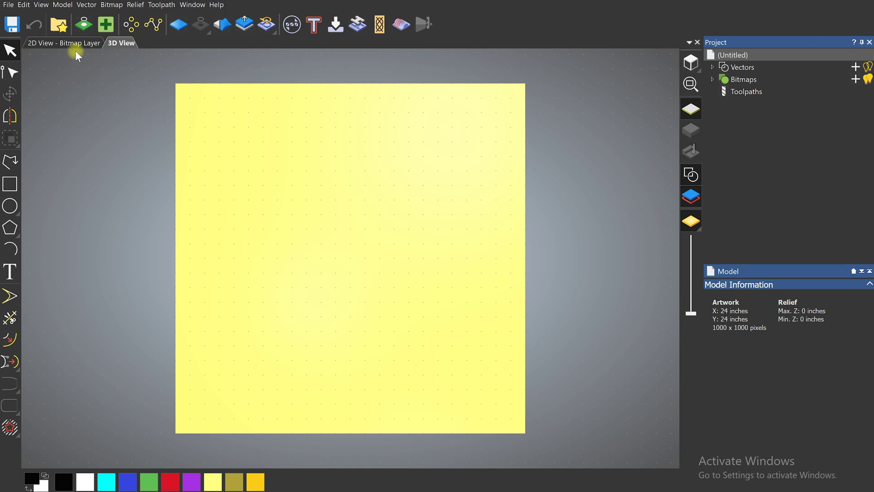
Browse the Relief Clipart Library's categories down to the Crests section
{"action": "left_click", "coordinate": [59, 26]}
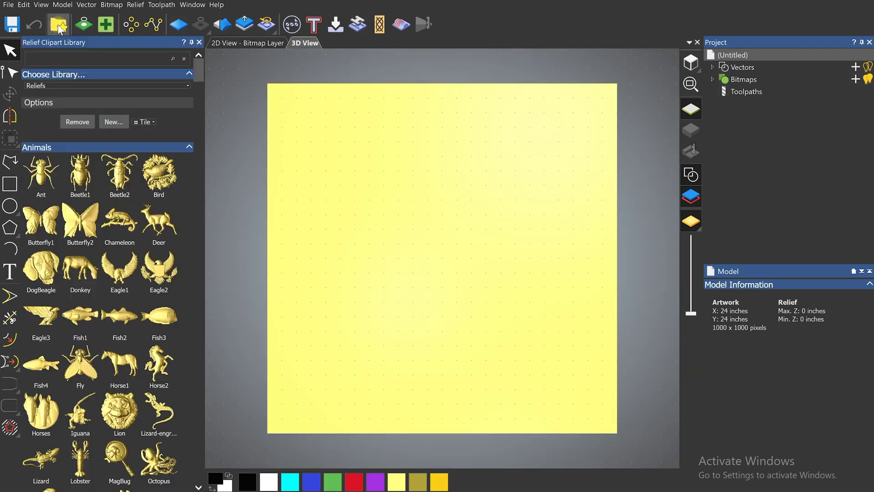
{"action": "scroll", "coordinate": [125, 267], "scroll_direction": "down", "scroll_amount": 4}
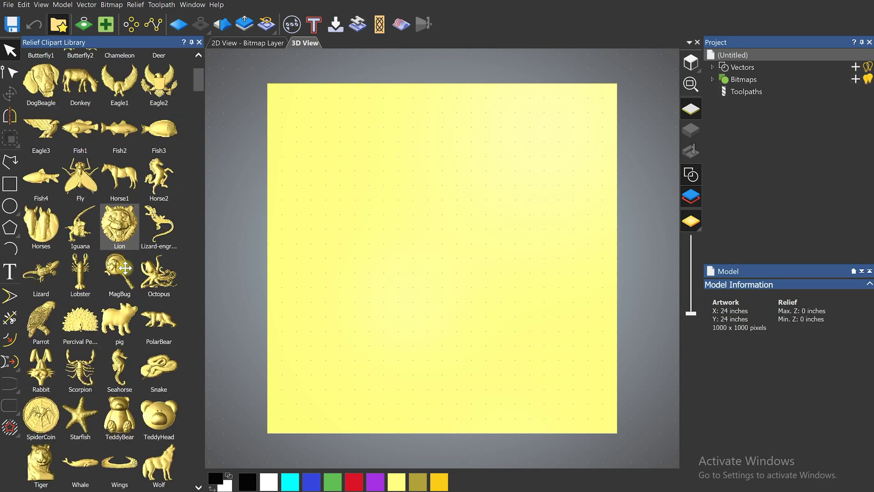
{"action": "scroll", "coordinate": [126, 268], "scroll_direction": "down", "scroll_amount": 15}
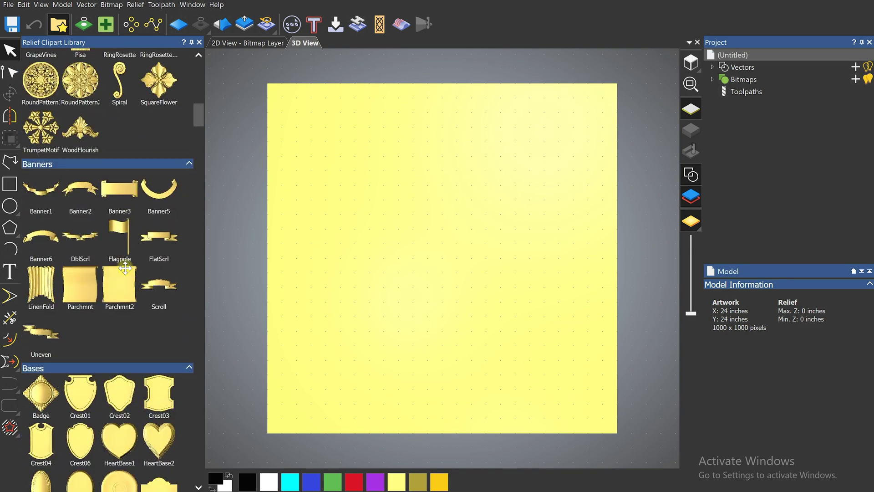
{"action": "scroll", "coordinate": [125, 268], "scroll_direction": "down", "scroll_amount": 15}
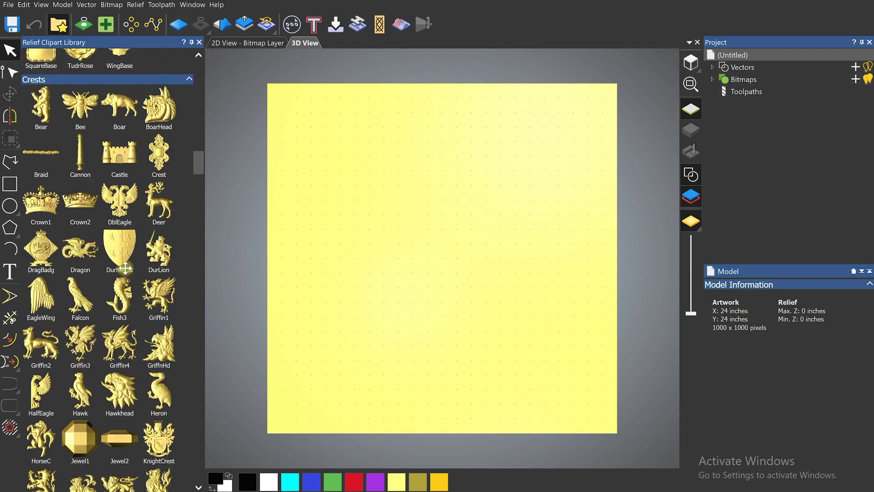
{"action": "scroll", "coordinate": [126, 268], "scroll_direction": "down", "scroll_amount": 15}
{"action": "scroll", "coordinate": [126, 268], "scroll_direction": "up", "scroll_amount": 5}
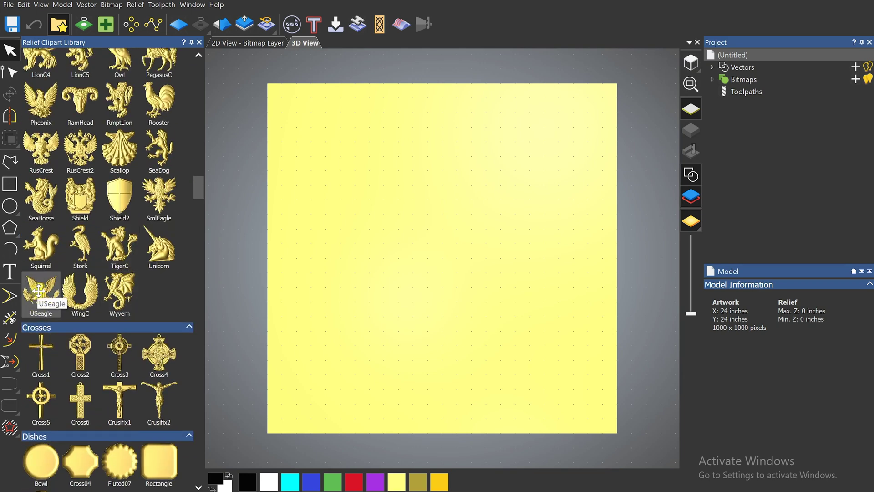
Place the USeagle clipart, enlarge it to 16.891 by 14.126 inches, and paste it
{"action": "left_click_drag", "start_coordinate": [39, 290], "coordinate": [418, 209]}
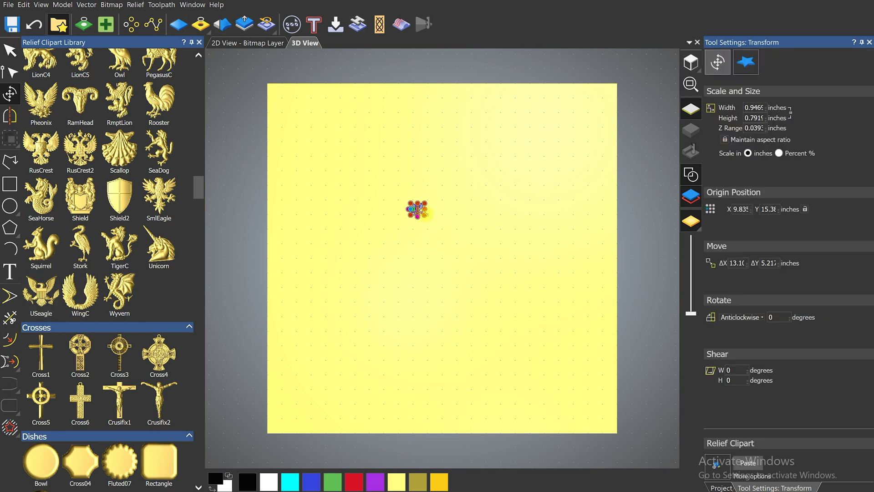
{"action": "left_click_drag", "start_coordinate": [424, 214], "coordinate": [599, 360]}
{"action": "left_click_drag", "start_coordinate": [541, 318], "coordinate": [464, 260]}
{"action": "left_click_drag", "start_coordinate": [526, 304], "coordinate": [588, 357]}
{"action": "middle_click_drag", "start_coordinate": [523, 274], "coordinate": [399, 261]}
{"action": "left_click", "coordinate": [454, 249]}
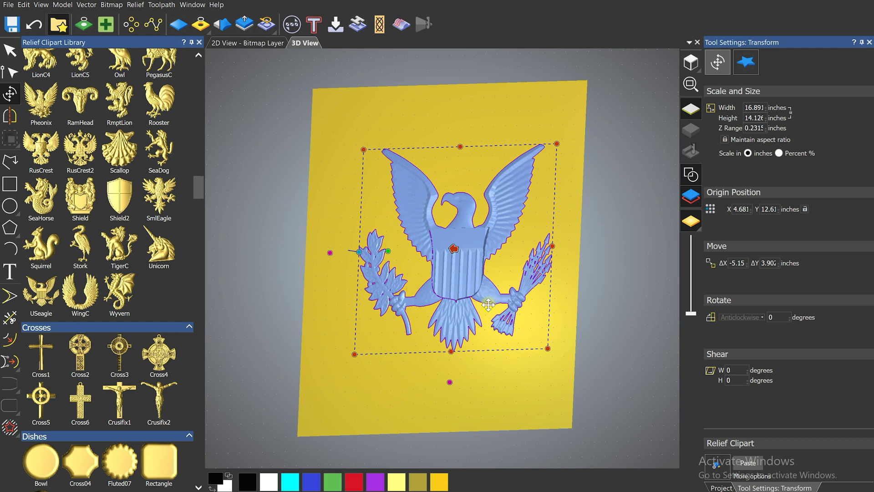
{"action": "left_click_drag", "start_coordinate": [483, 306], "coordinate": [570, 342]}
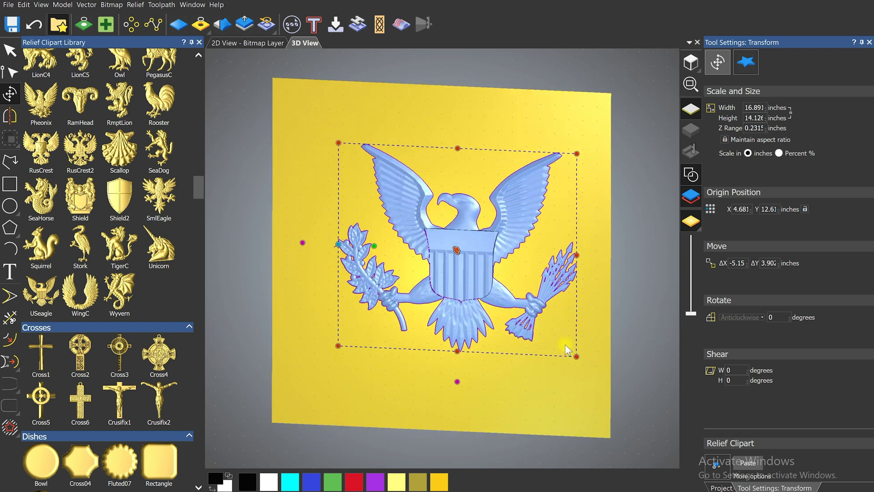
{"action": "left_click", "coordinate": [748, 463]}
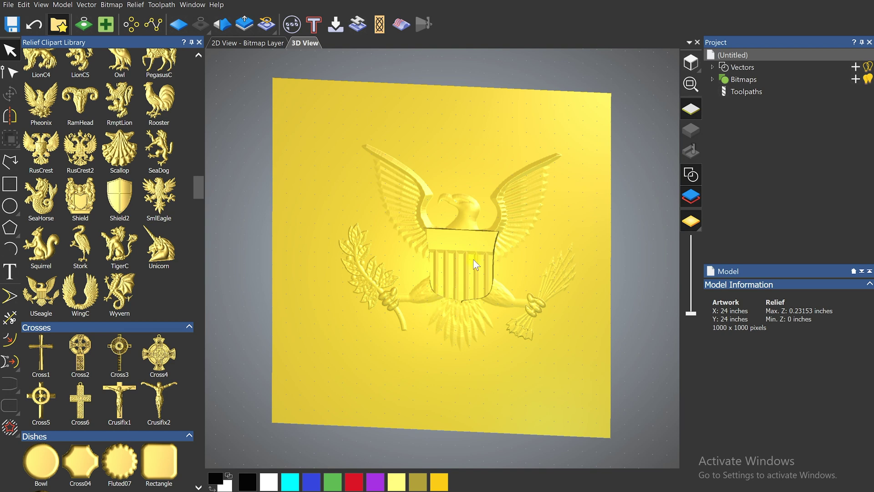
{"action": "scroll", "coordinate": [473, 259], "scroll_direction": "up", "scroll_amount": 2}
{"action": "left_click_drag", "start_coordinate": [474, 259], "coordinate": [522, 250]}
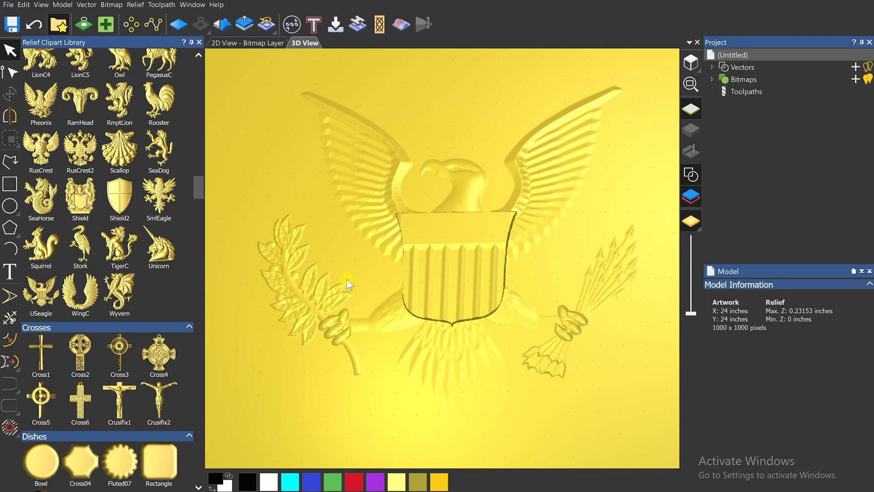
{"action": "scroll", "coordinate": [118, 336], "scroll_direction": "down", "scroll_amount": 10}
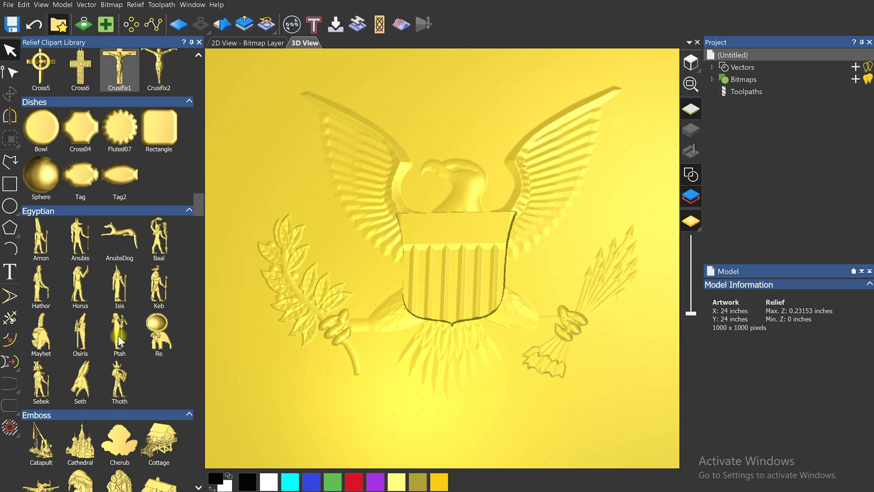
{"action": "scroll", "coordinate": [118, 336], "scroll_direction": "down", "scroll_amount": 15}
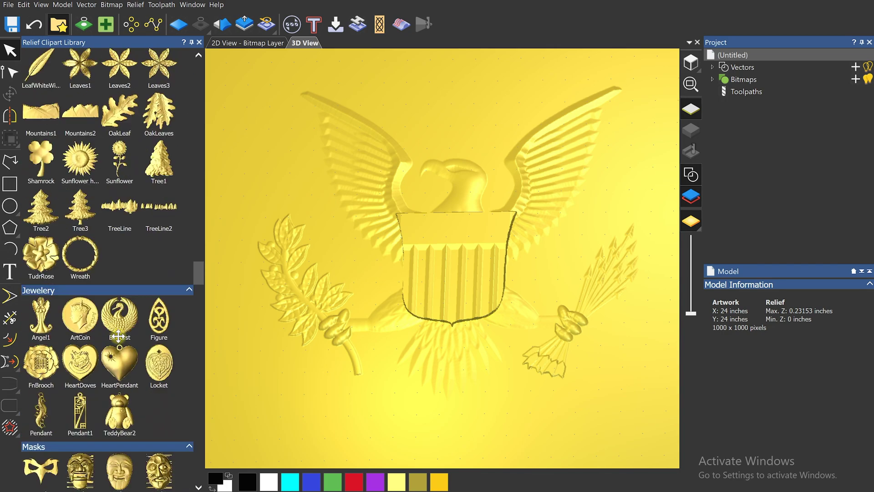
{"action": "scroll", "coordinate": [119, 336], "scroll_direction": "down", "scroll_amount": 5}
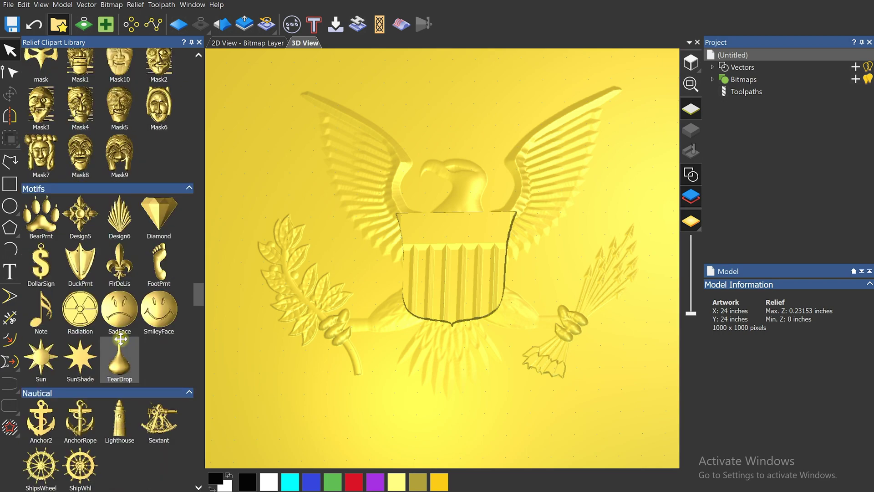
{"action": "scroll", "coordinate": [118, 336], "scroll_direction": "down", "scroll_amount": 10}
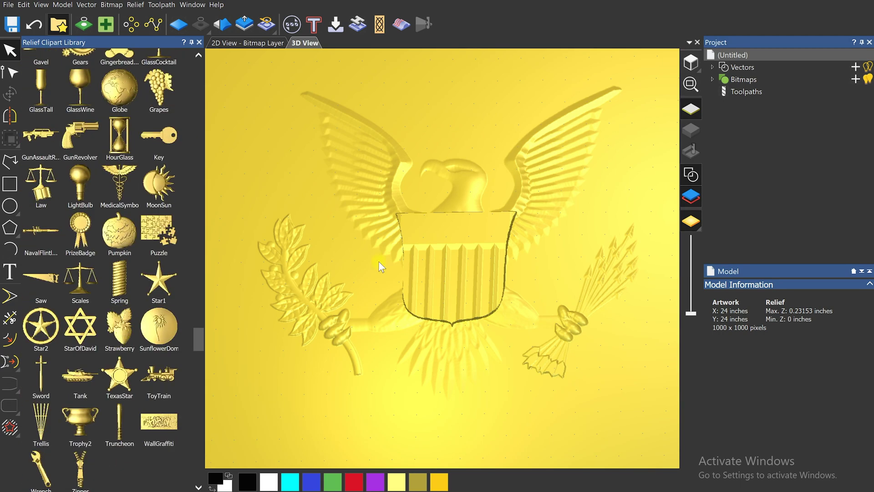